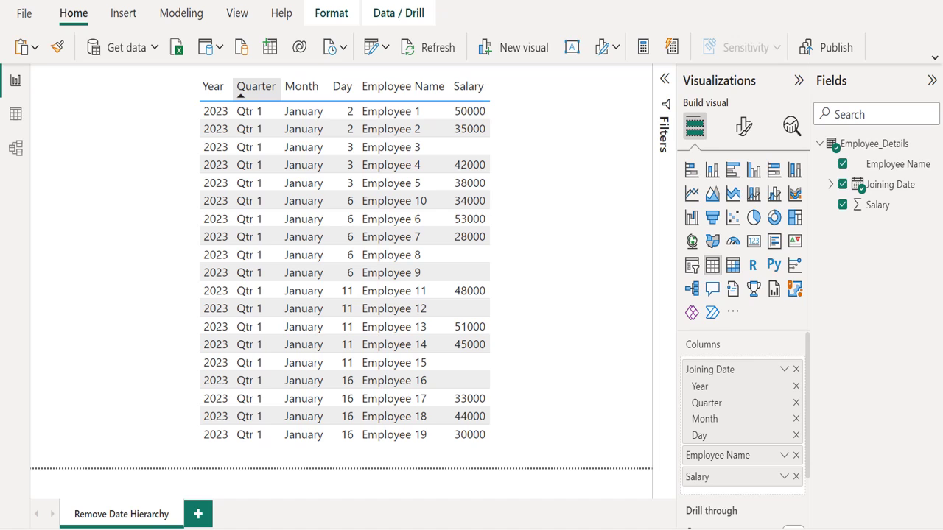
- Open the display options for the Joining Date field in the Columns well
click(784, 369)
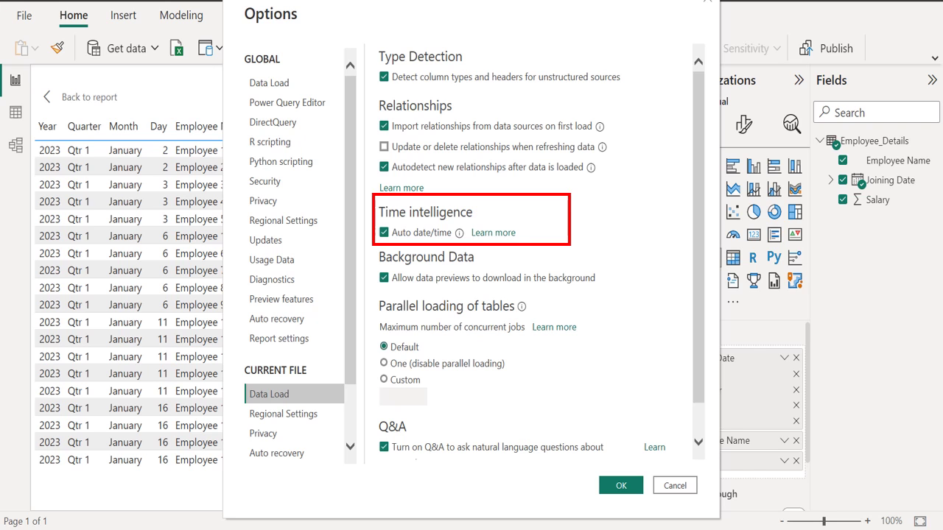
- Uncheck Auto date/time in the current file's Data Load options
key(space)
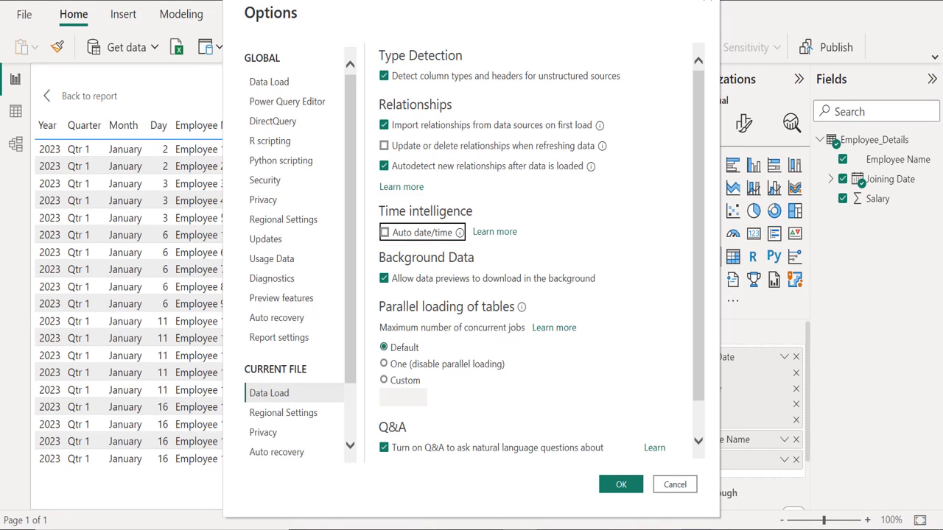